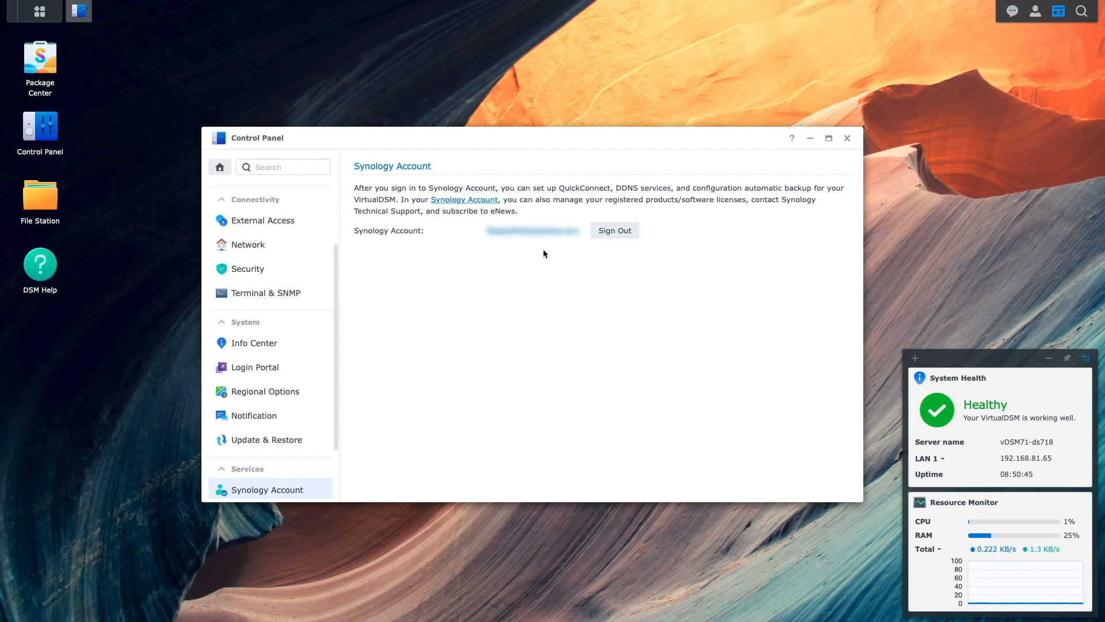
Add a Synology DDNS entry with hostname vdsm71-2fa.
{"action": "left_click", "coordinate": [236, 224]}
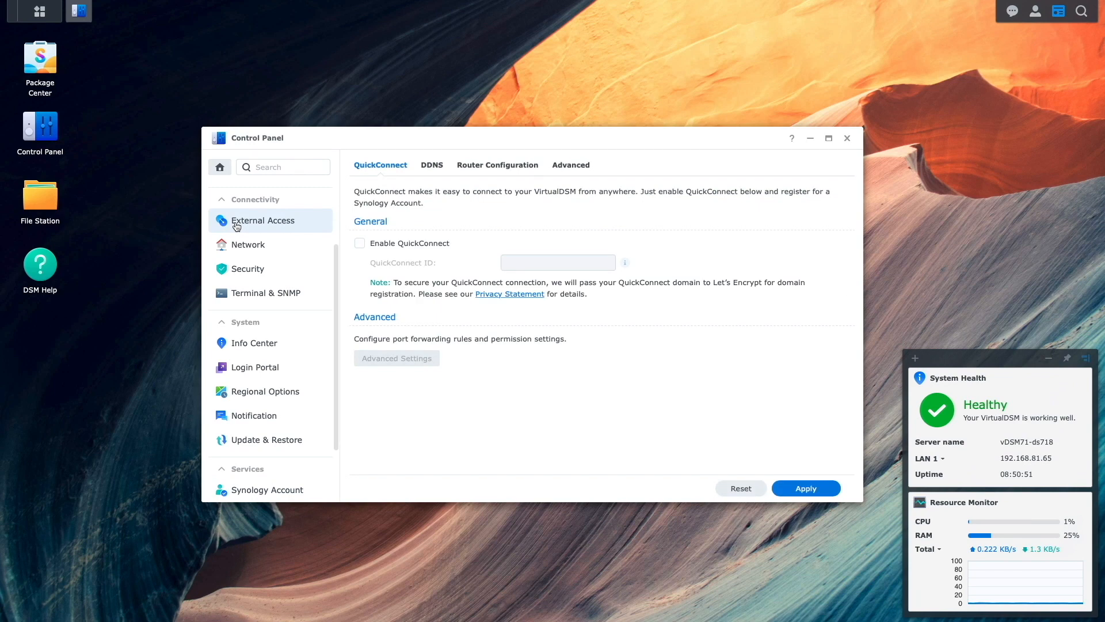
{"action": "left_click", "coordinate": [431, 166]}
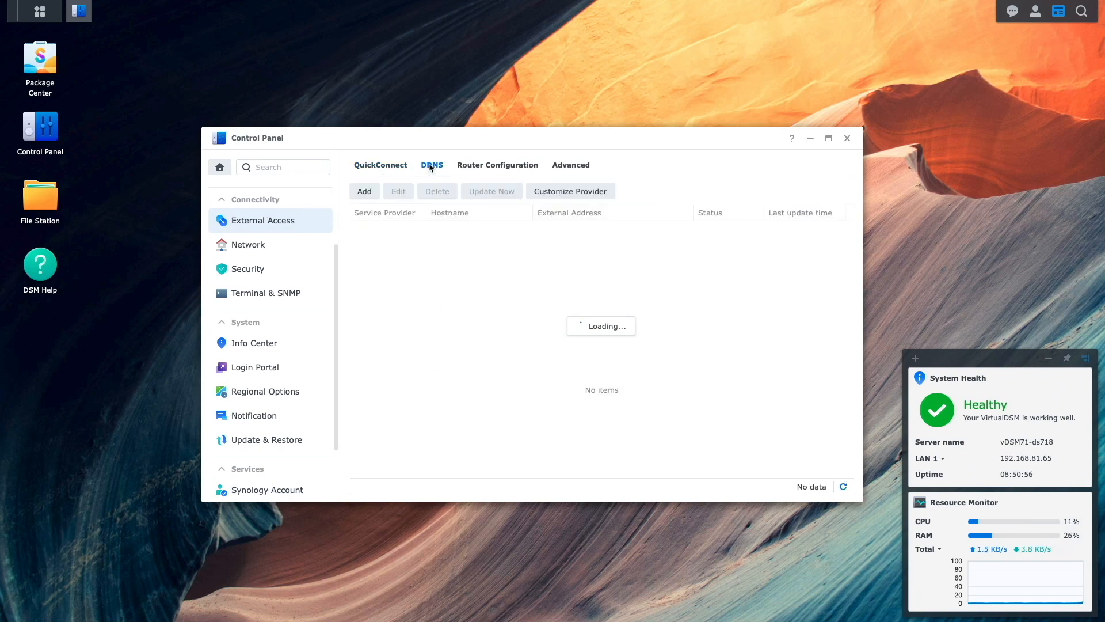
{"action": "left_click", "coordinate": [367, 191]}
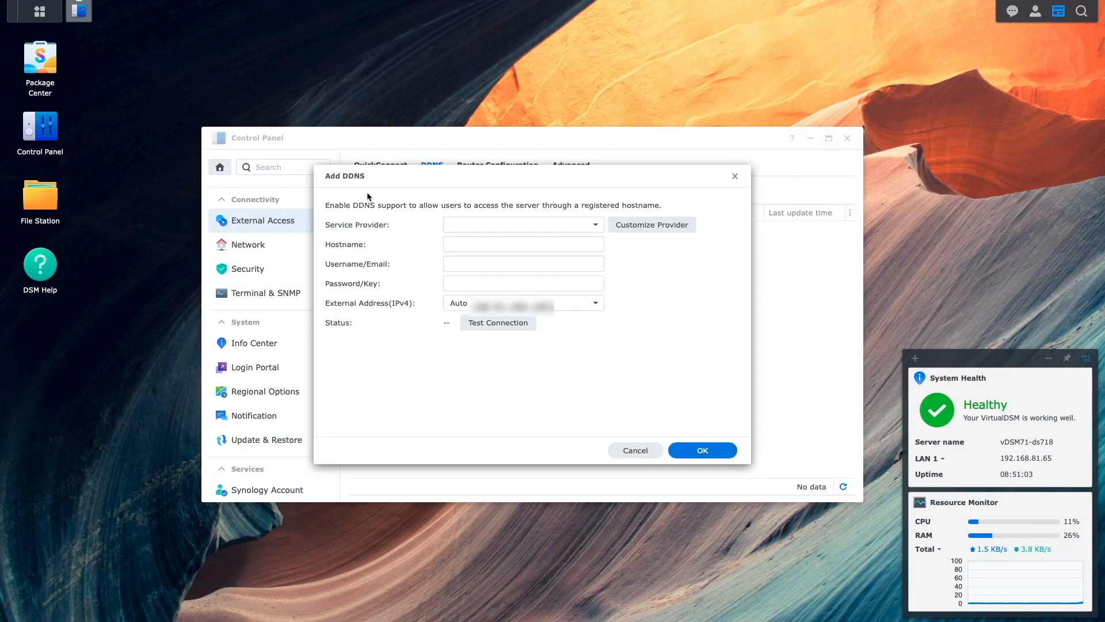
{"action": "left_click", "coordinate": [595, 224]}
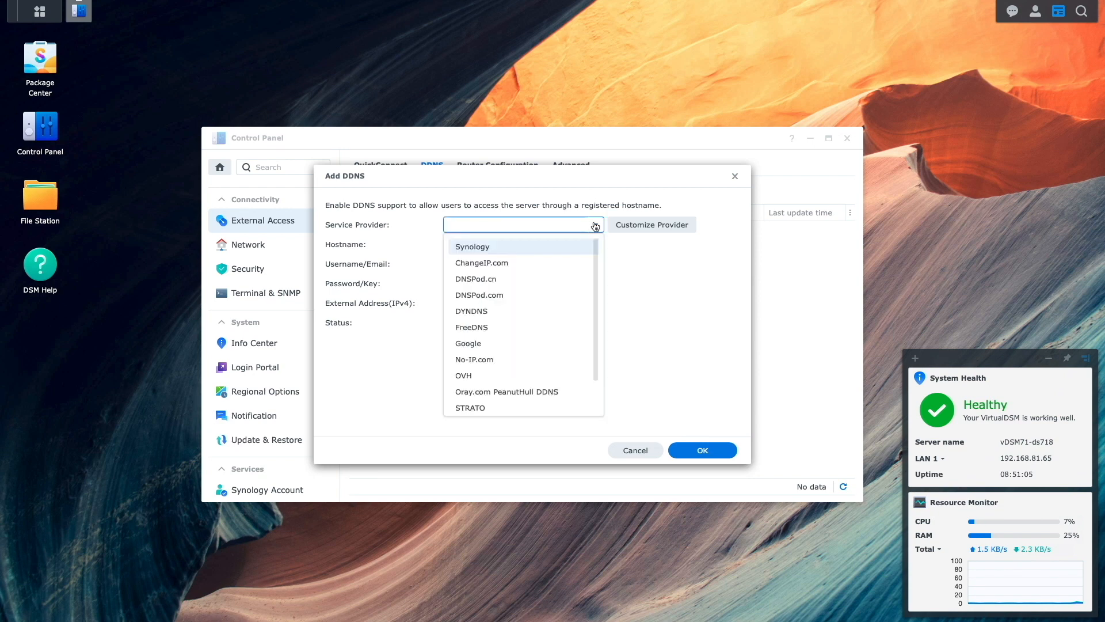
{"action": "left_click", "coordinate": [580, 249]}
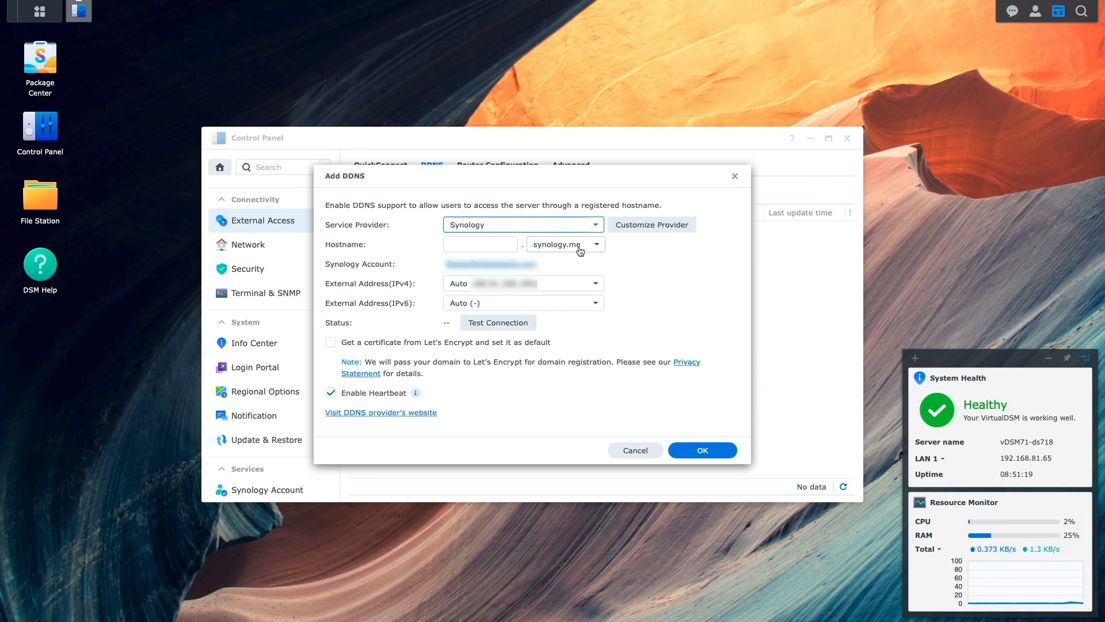
{"action": "left_click", "coordinate": [501, 245]}
{"action": "type", "text": "vdsm71-2fa"}
Request a Let's Encrypt certificate as default, test the connection, and save the DDNS entry.
{"action": "left_click", "coordinate": [332, 341]}
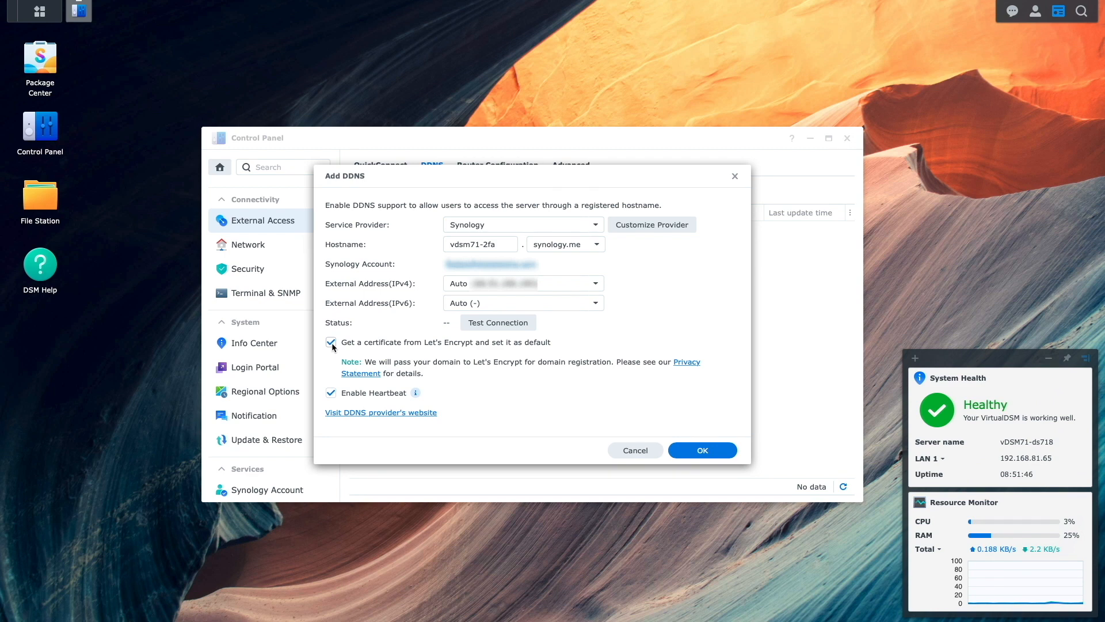
{"action": "left_click", "coordinate": [484, 323]}
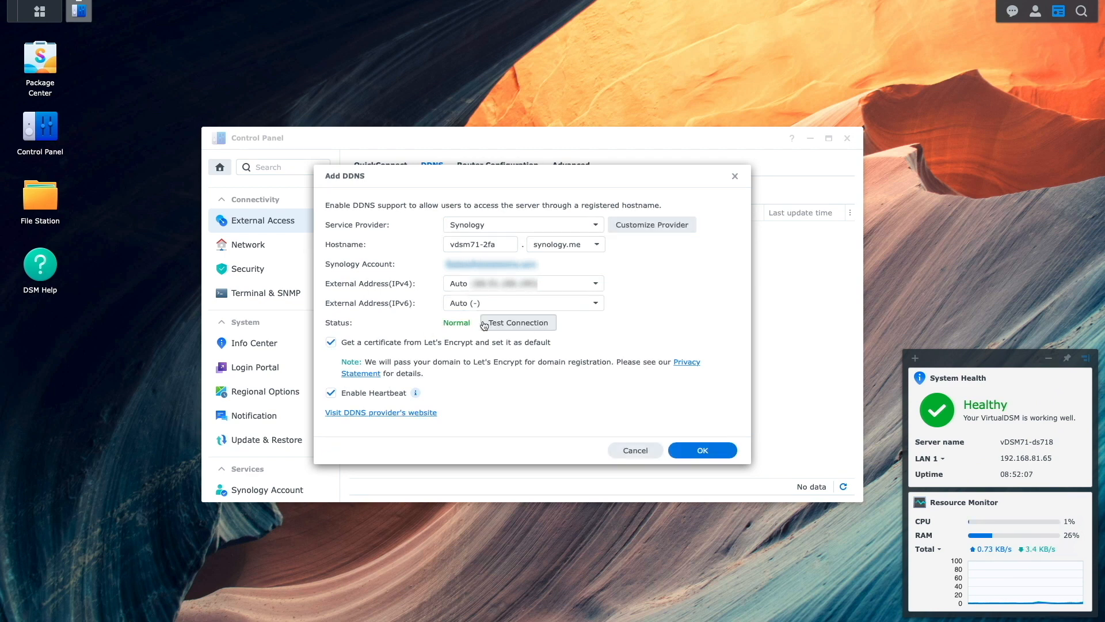
{"action": "left_click", "coordinate": [695, 450]}
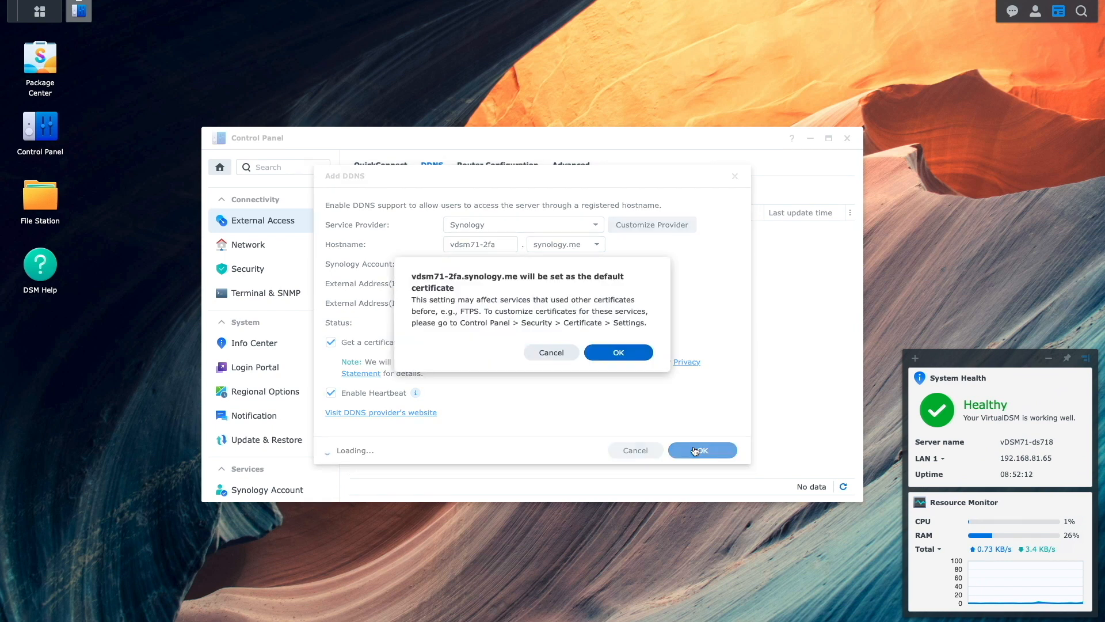
{"action": "left_click", "coordinate": [626, 361]}
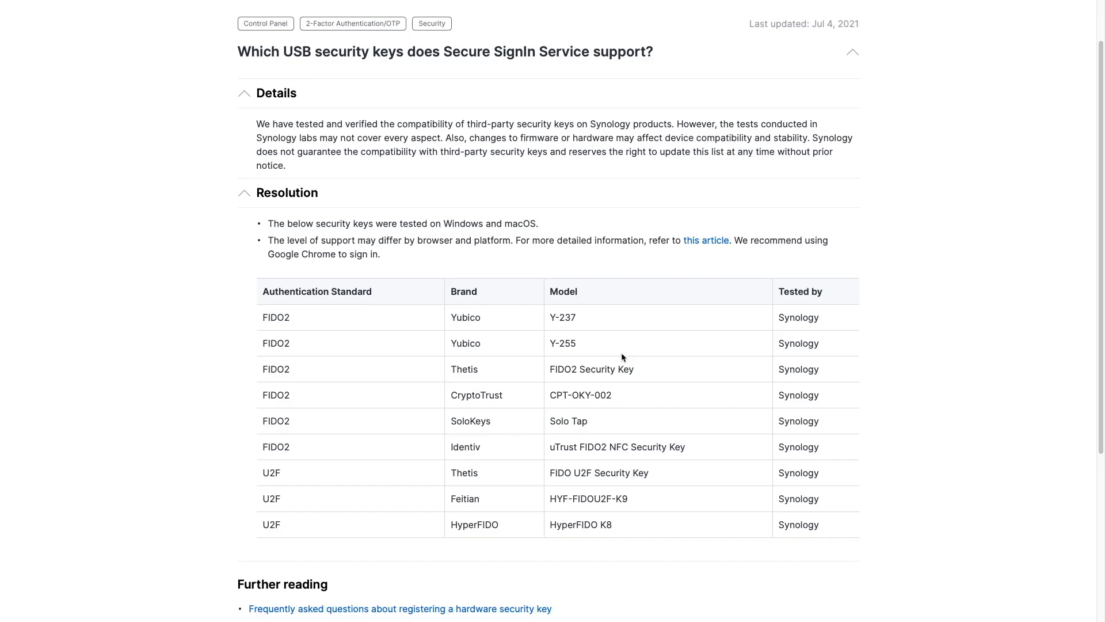
Review the supported security key compatibility table, then switch to the Hardware Security Key help tab.
{"action": "scroll", "coordinate": [969, 429], "scroll_direction": "up", "scroll_amount": 1}
{"action": "scroll", "coordinate": [969, 429], "scroll_direction": "down", "scroll_amount": 1}
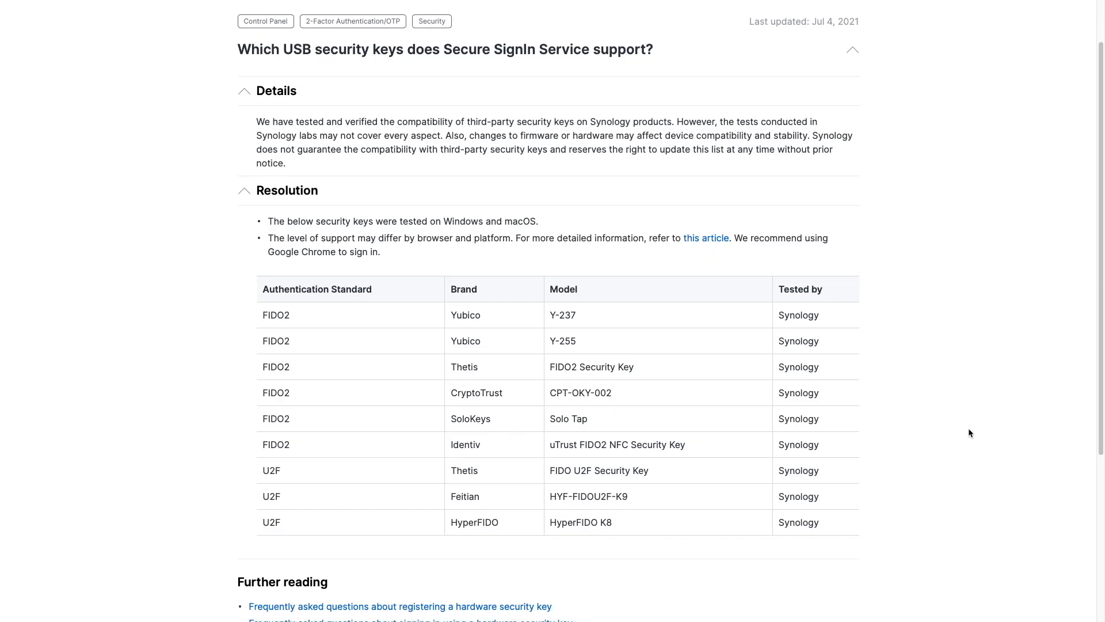
{"action": "scroll", "coordinate": [968, 428], "scroll_direction": "down", "scroll_amount": 3}
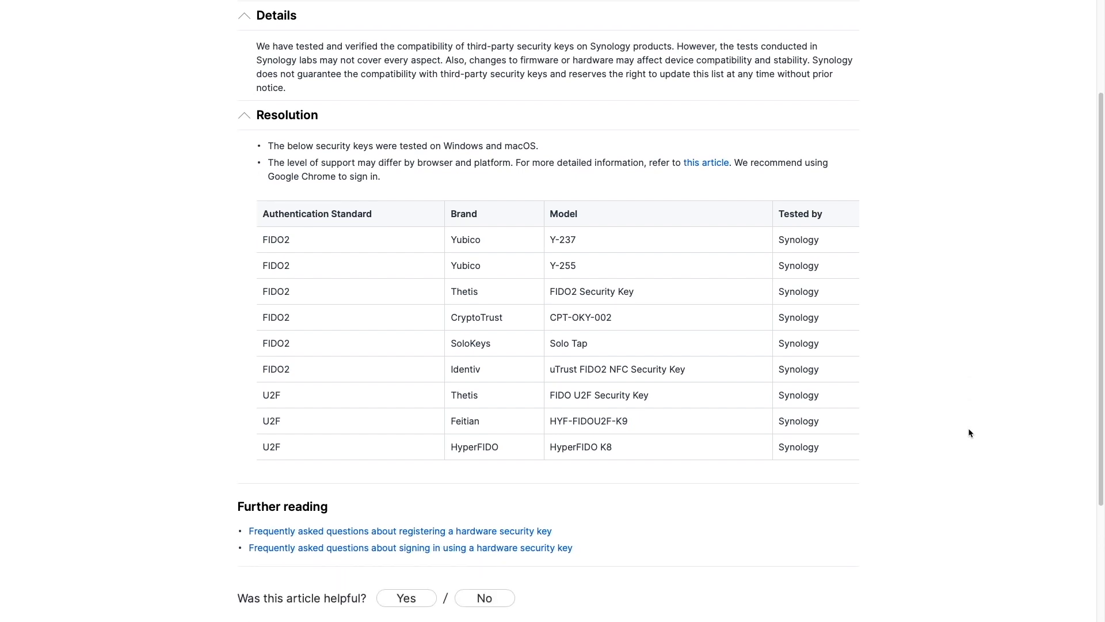
{"action": "scroll", "coordinate": [968, 432], "scroll_direction": "down", "scroll_amount": 1}
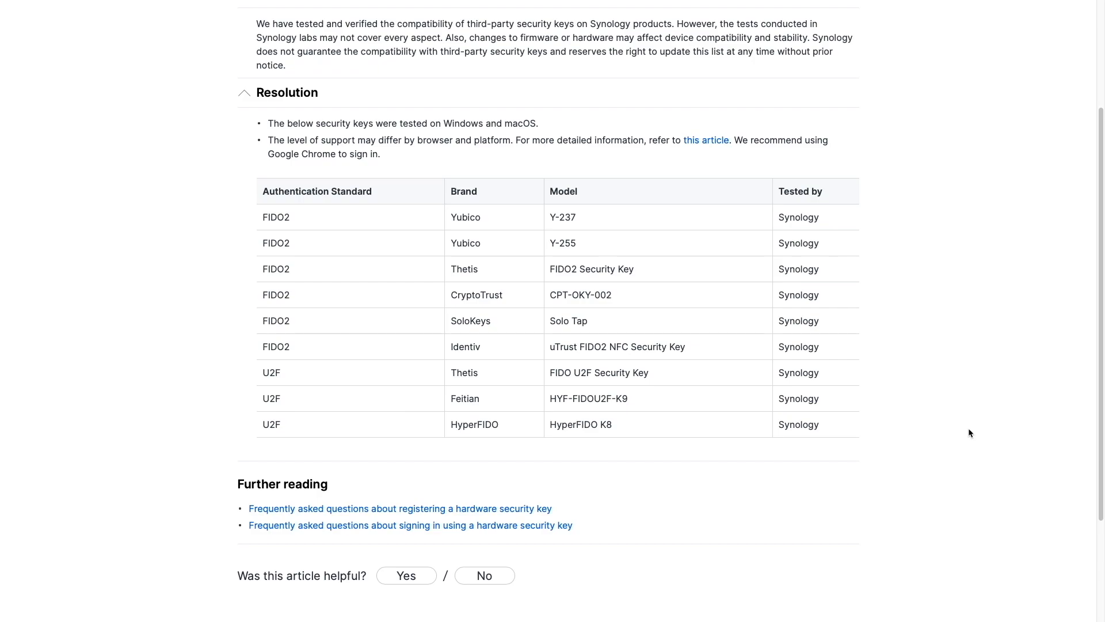
{"action": "key", "text": "ctrl+Tab"}
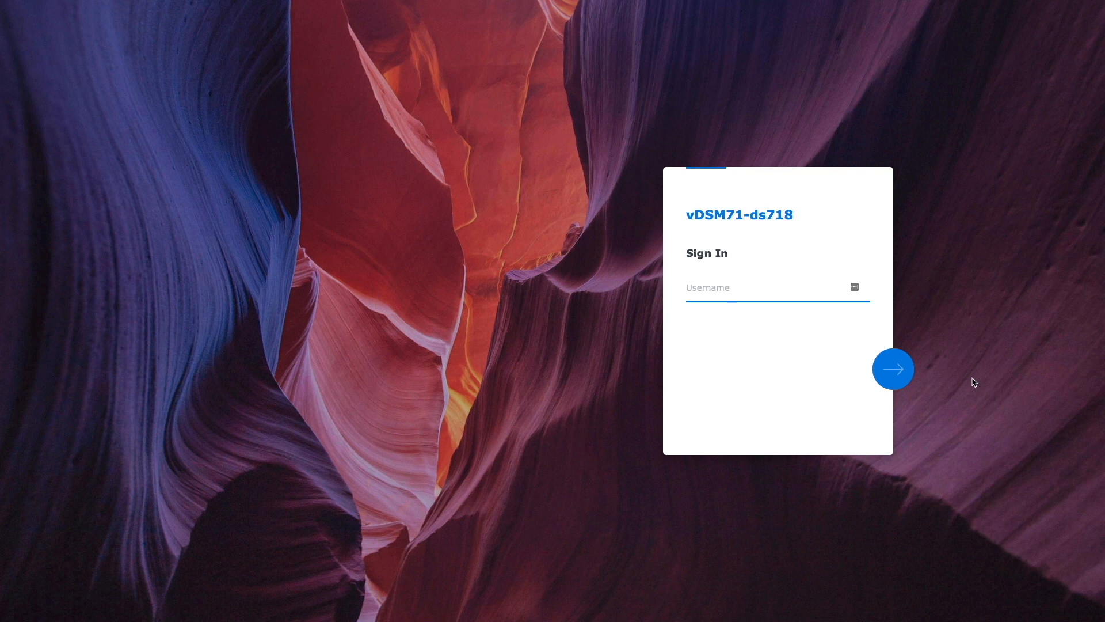
At vdsm71-2fa.synology.me:5001, sign in with the admin username and account password.
{"action": "mouse_move", "coordinate": [694, 5]}
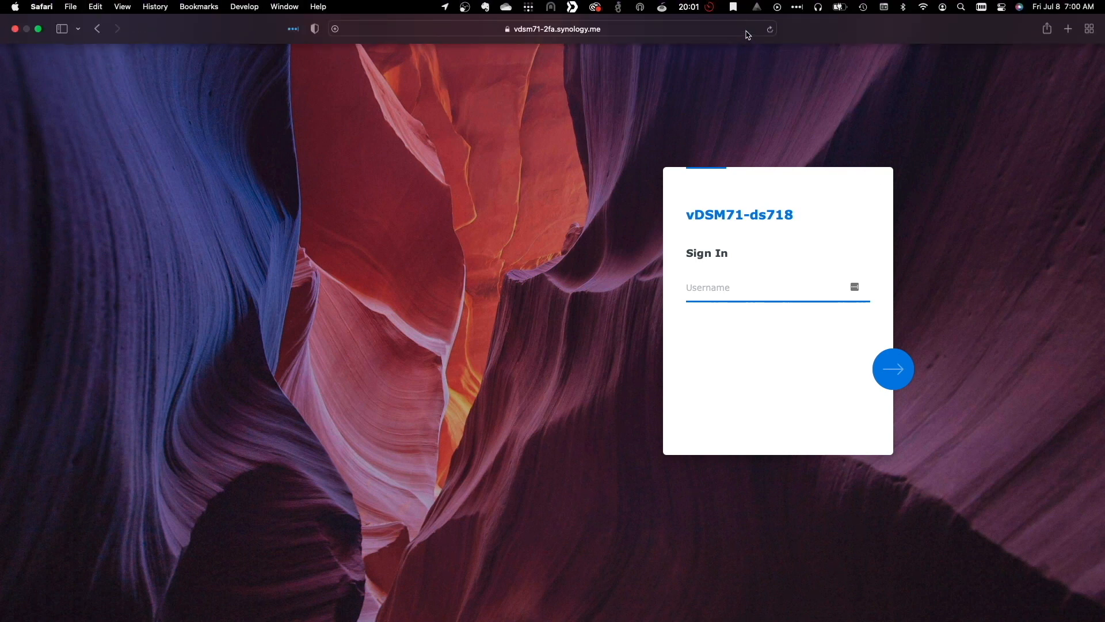
{"action": "left_click", "coordinate": [746, 33]}
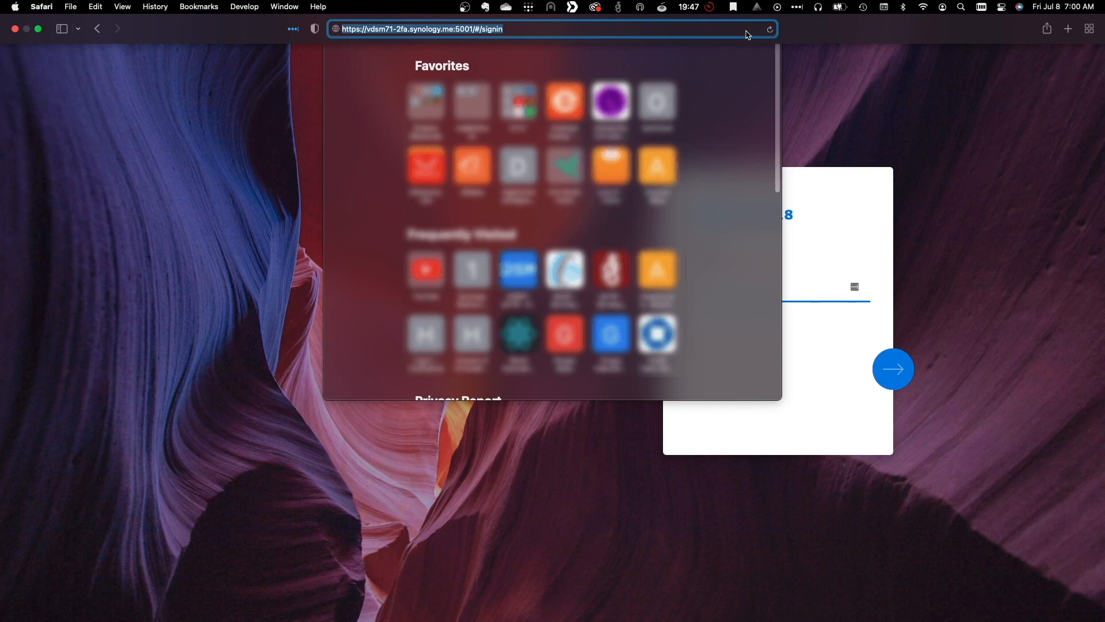
{"action": "left_click", "coordinate": [1001, 279]}
{"action": "type", "text": "dsadmin"}
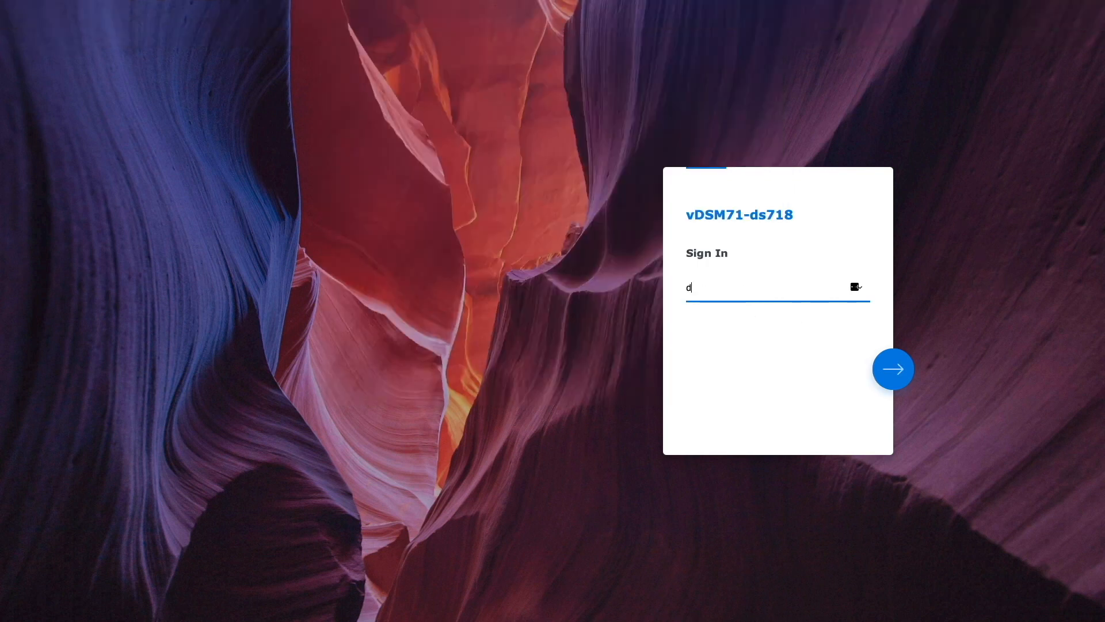
{"action": "key", "text": "Return"}
{"action": "type", "text": "**********"}
{"action": "key", "text": "Return"}
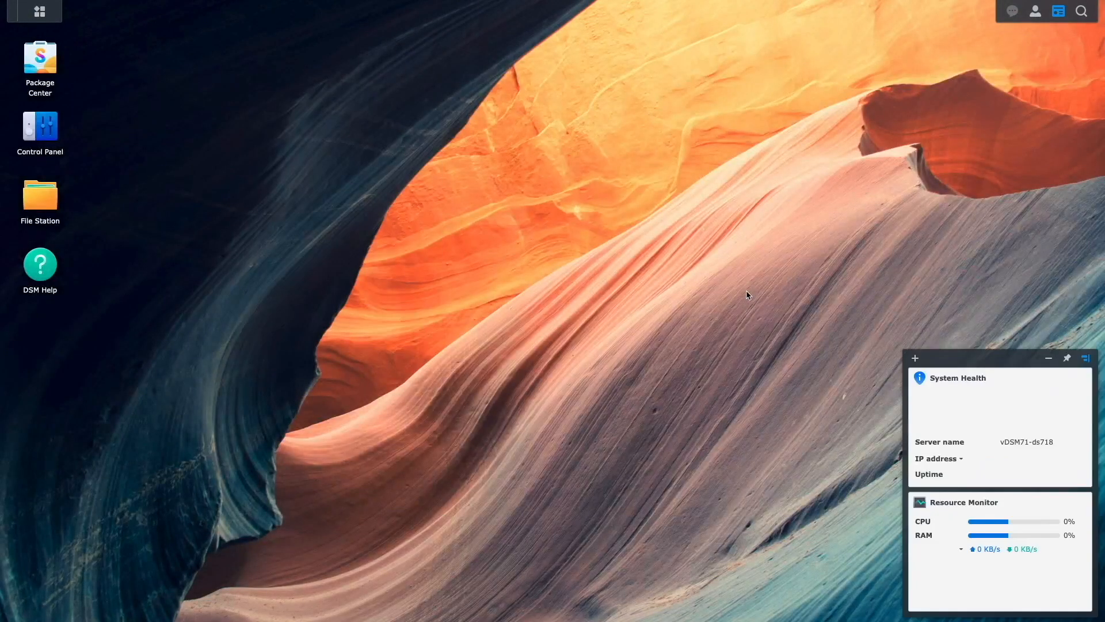
From the account menu's Personal settings, launch 2-Factor Authentication under Sign-in Method.
{"action": "left_click", "coordinate": [1034, 17]}
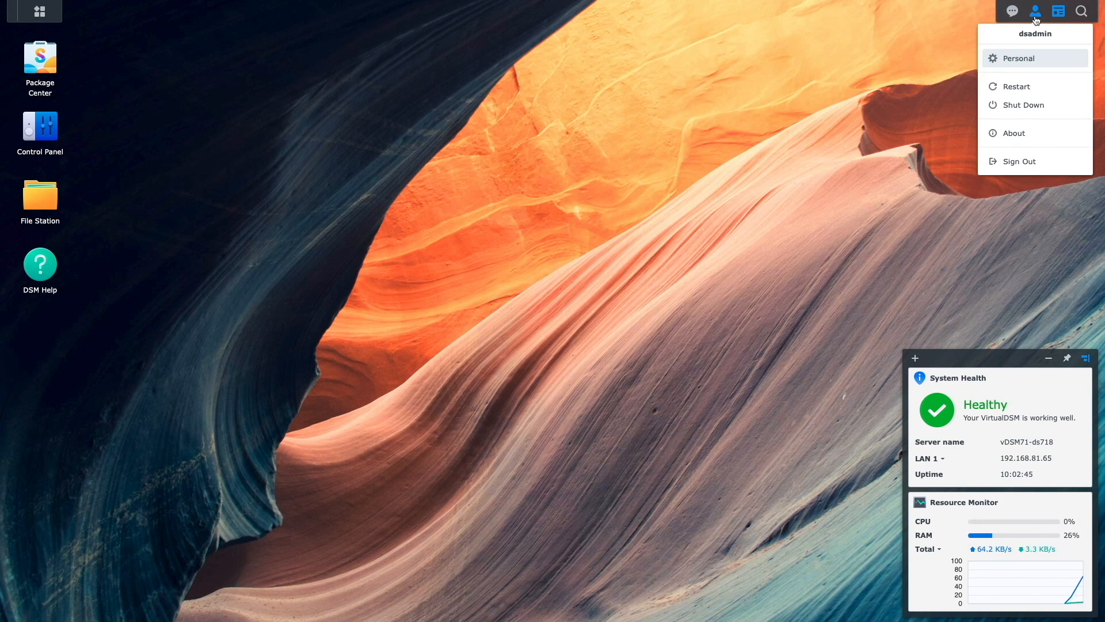
{"action": "left_click", "coordinate": [1030, 59]}
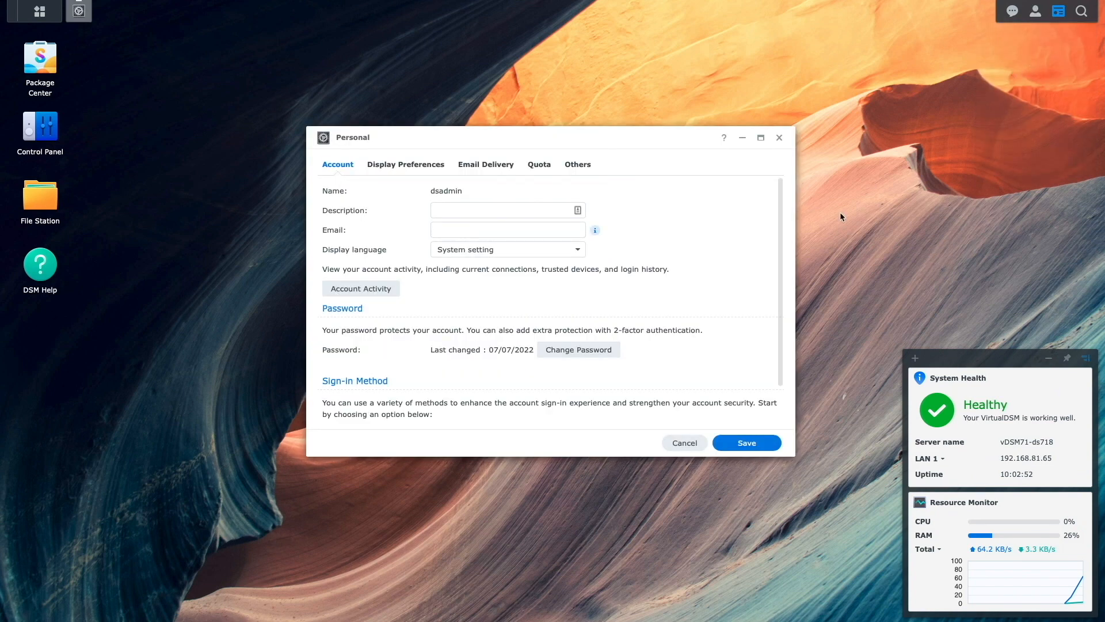
{"action": "scroll", "coordinate": [717, 337], "scroll_direction": "down", "scroll_amount": 3}
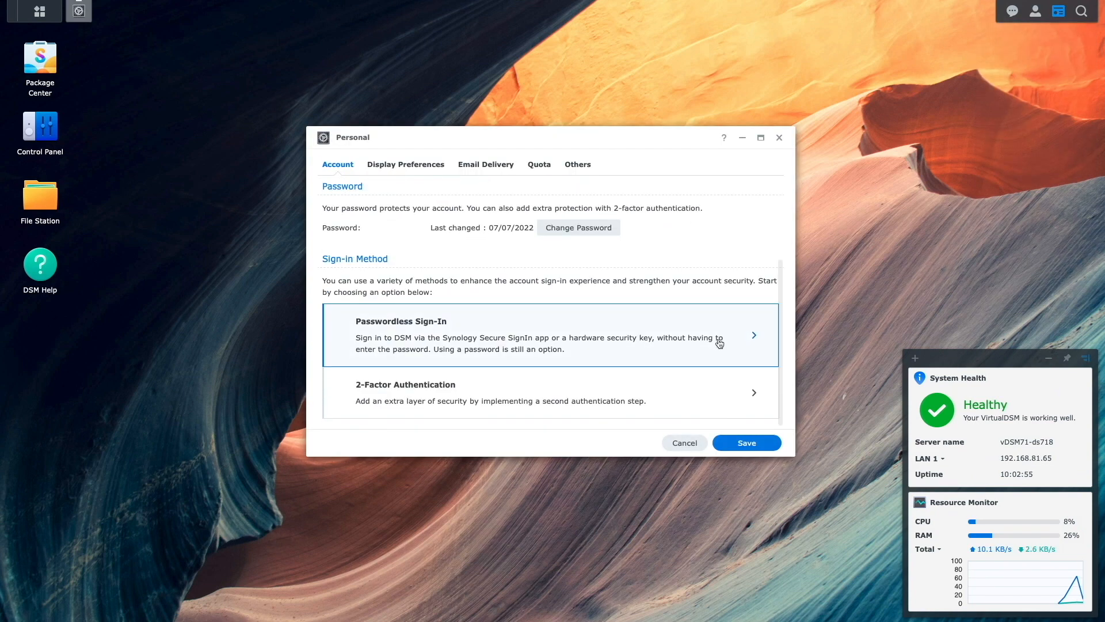
{"action": "left_click", "coordinate": [679, 396]}
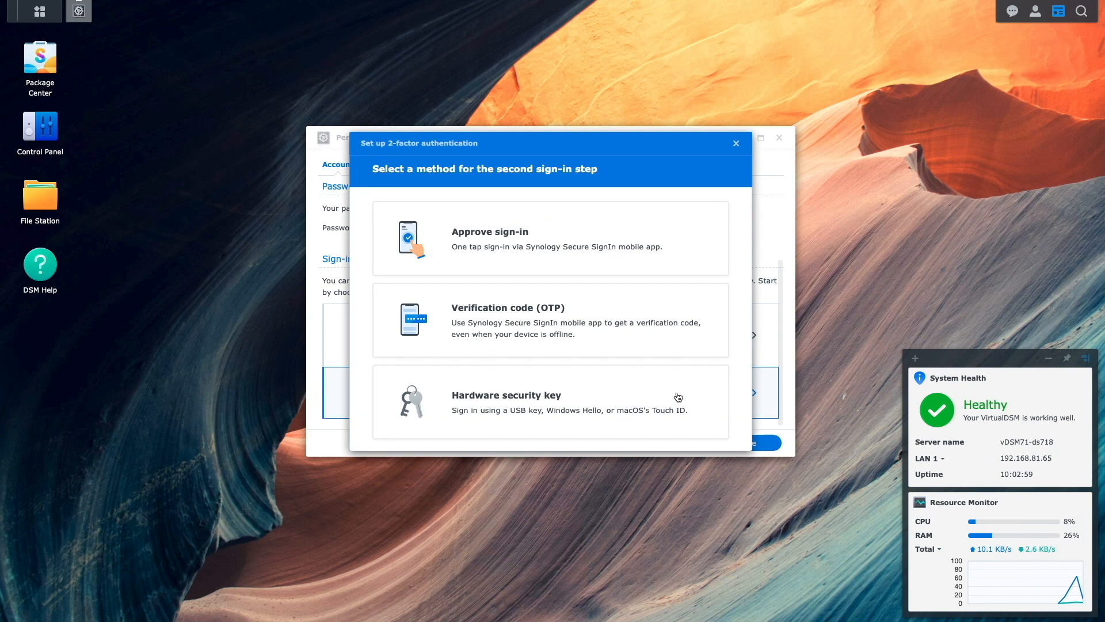
Choose hardware security key, confirm the account password, and register Touch ID/Face ID as the key.
{"action": "left_click", "coordinate": [678, 397]}
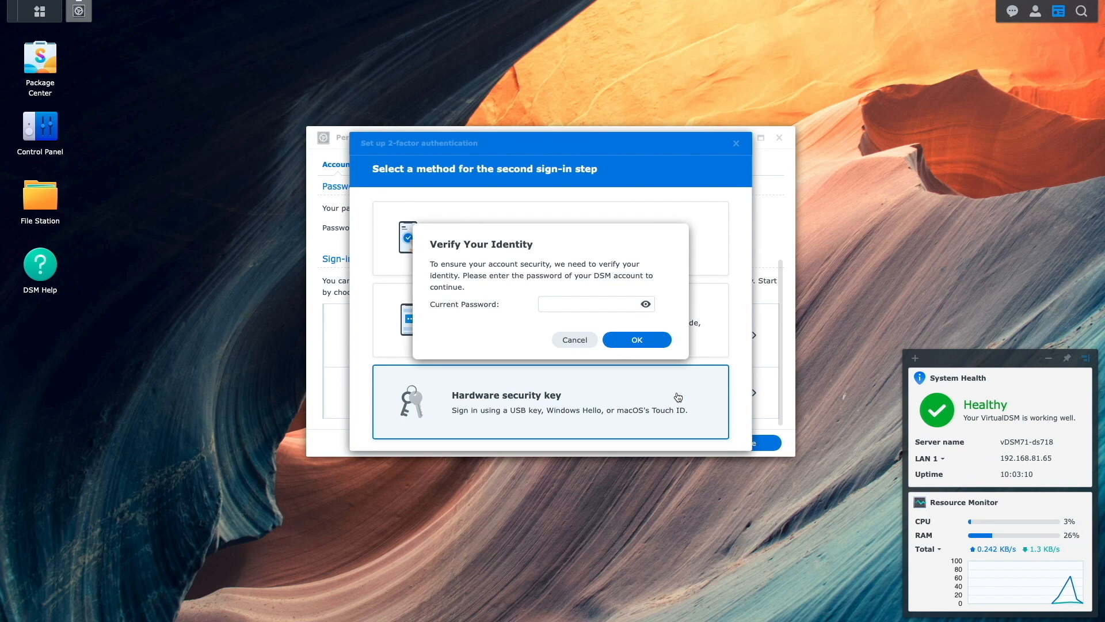
{"action": "type", "text": "•••••••••••"}
{"action": "key", "text": "Return"}
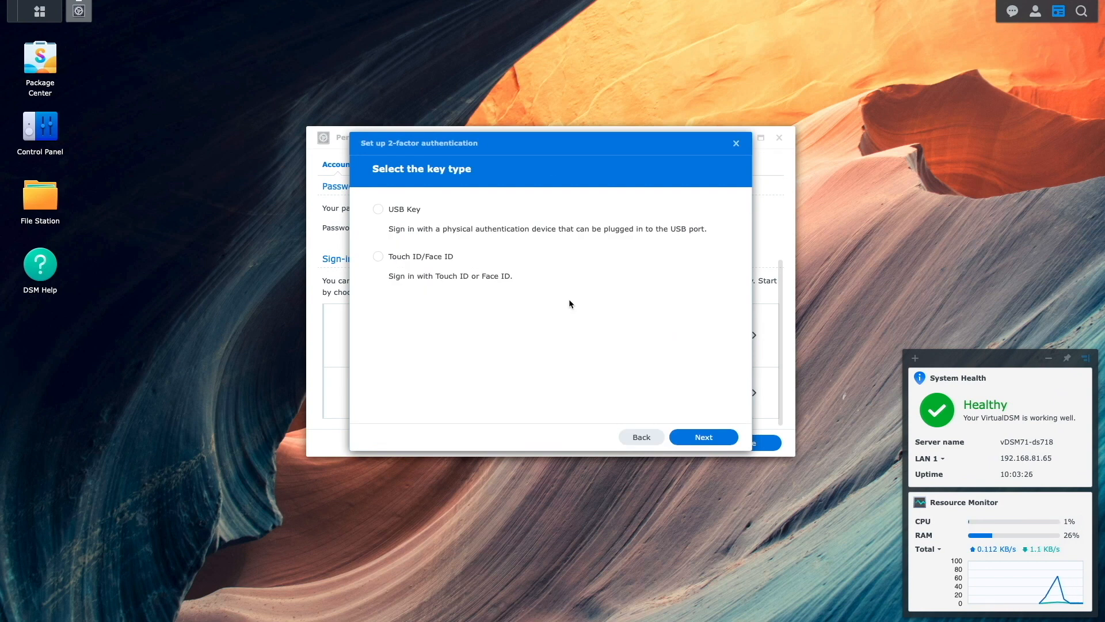
{"action": "left_click", "coordinate": [413, 259]}
{"action": "left_click", "coordinate": [704, 436]}
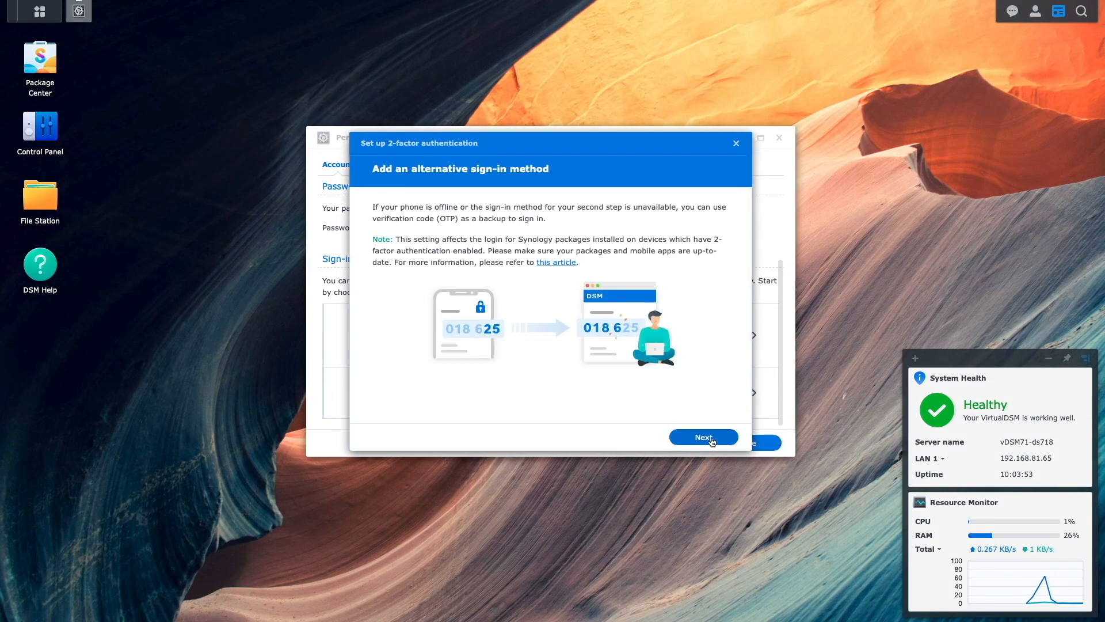
Link the Secure SignIn authenticator via QR code and verify it with the six-digit code.
{"action": "left_click", "coordinate": [711, 438]}
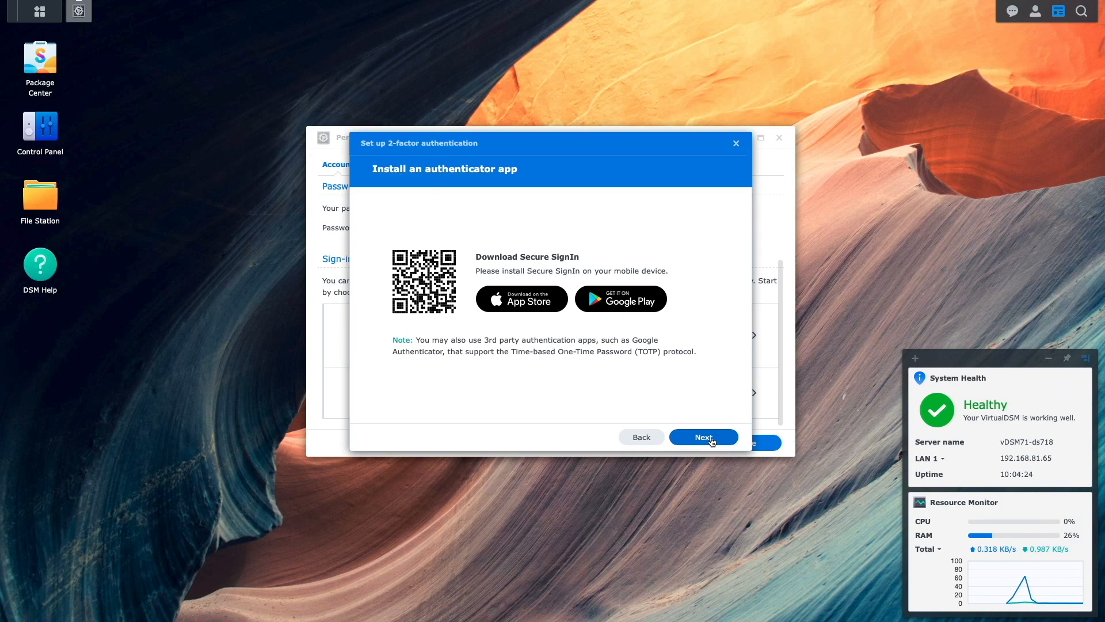
{"action": "left_click", "coordinate": [723, 444]}
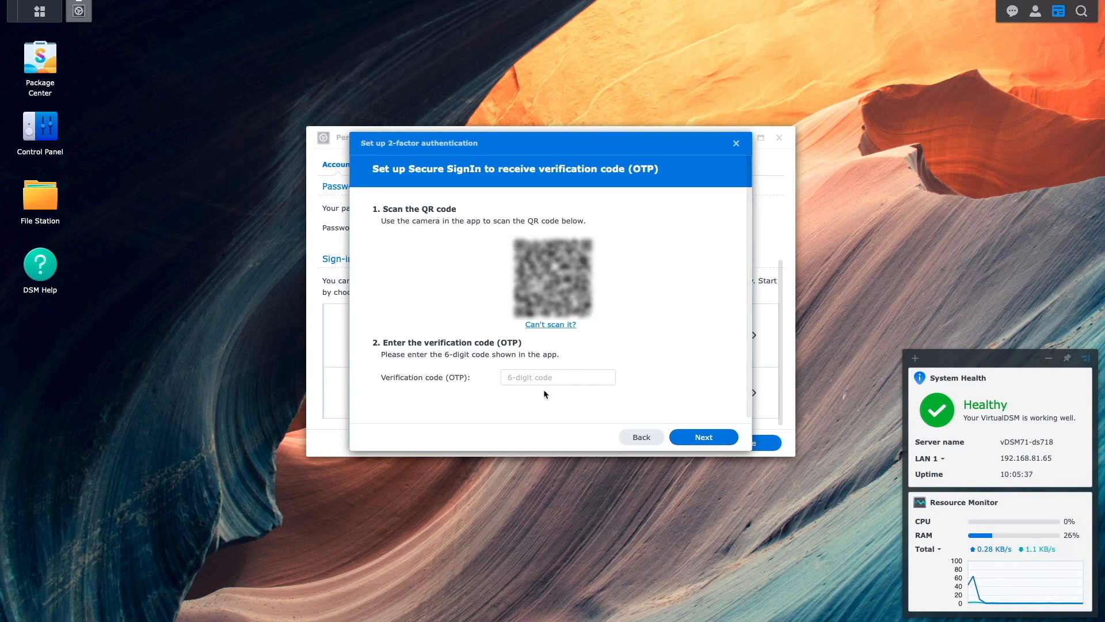
{"action": "left_click", "coordinate": [547, 377]}
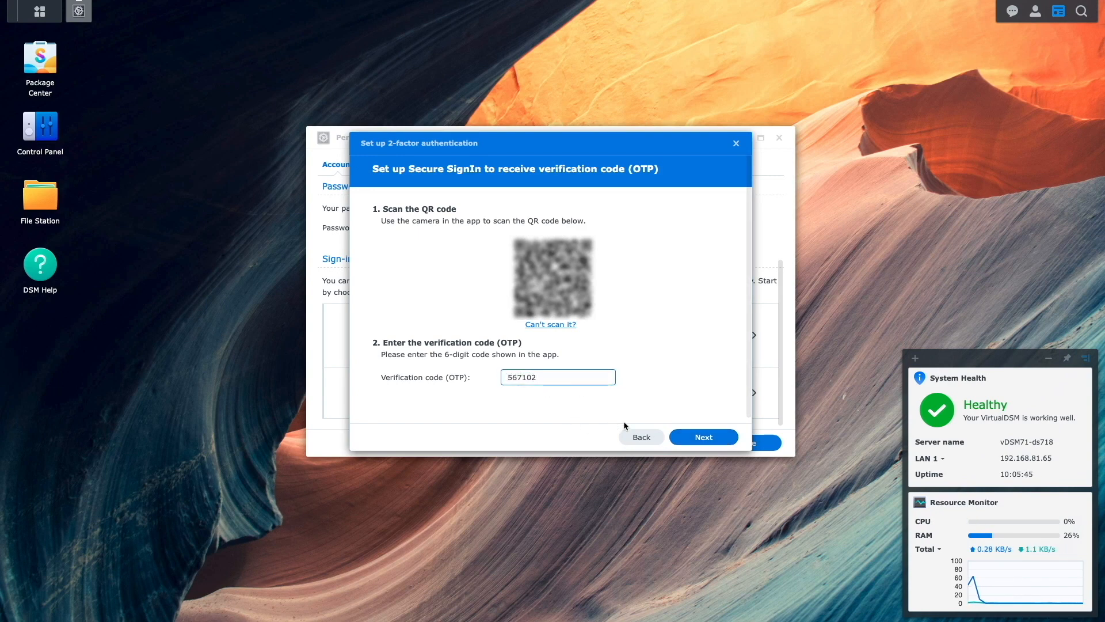
{"action": "left_click", "coordinate": [703, 437]}
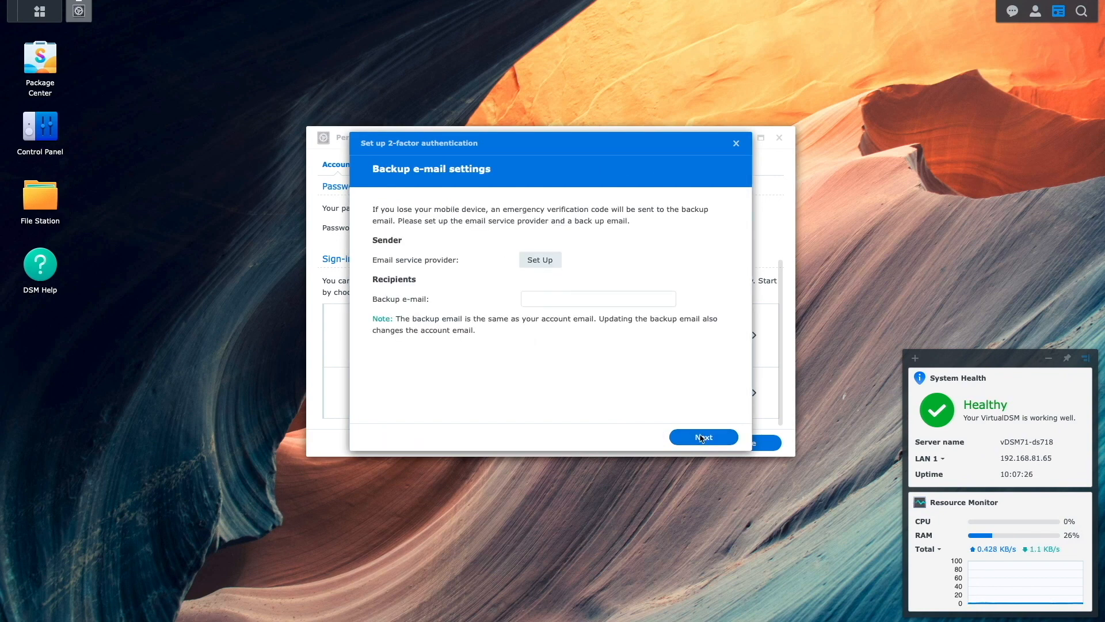
Set Google as the e-mail provider with sender name vDSM71-ds718 and start Gmail authentication.
{"action": "left_click", "coordinate": [545, 259]}
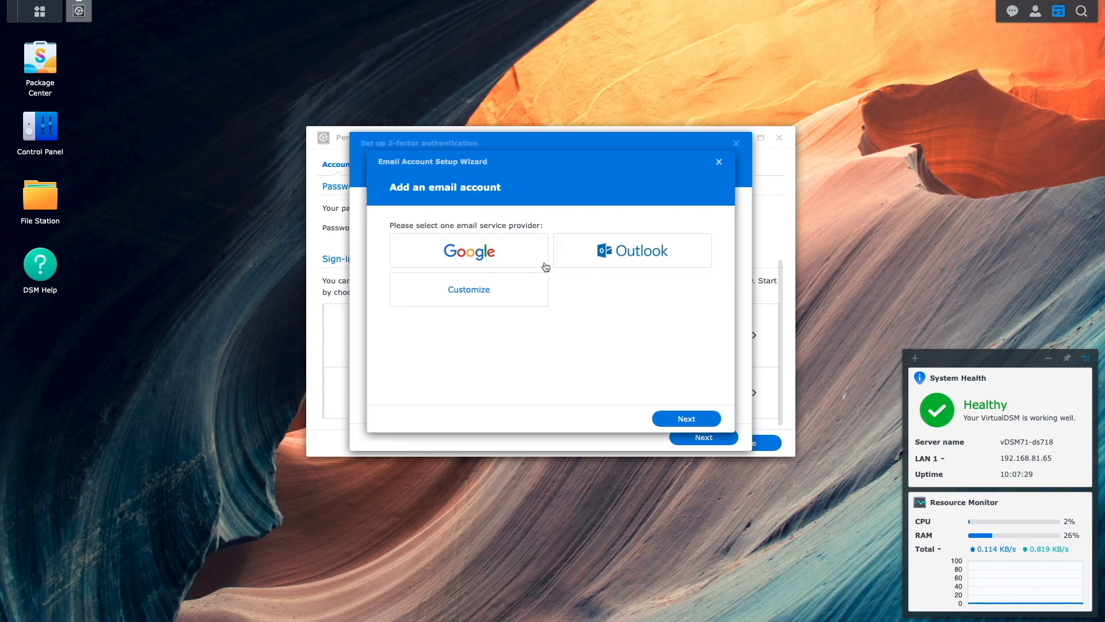
{"action": "left_click", "coordinate": [516, 257]}
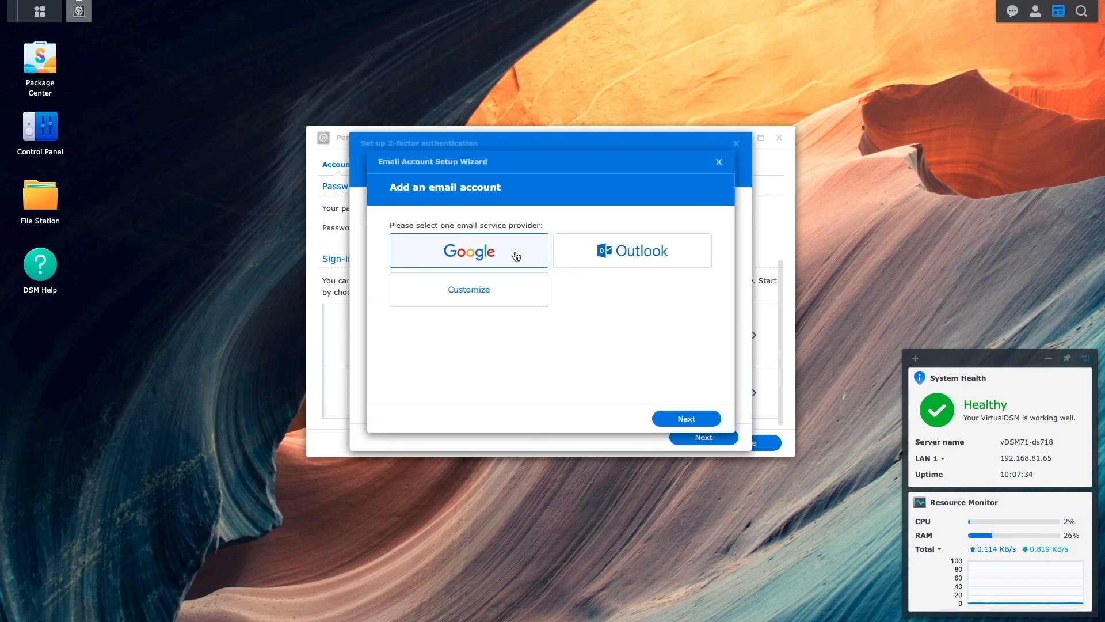
{"action": "left_click", "coordinate": [695, 424]}
{"action": "left_click", "coordinate": [547, 229]}
{"action": "type", "text": "vDSM71-ds718"}
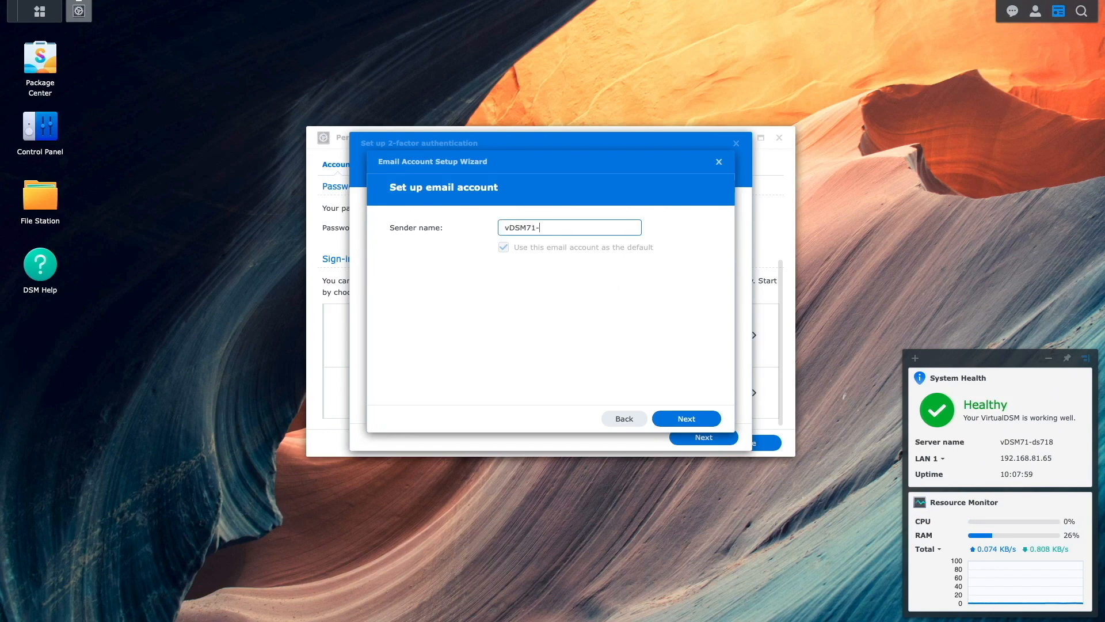
{"action": "left_click", "coordinate": [699, 421]}
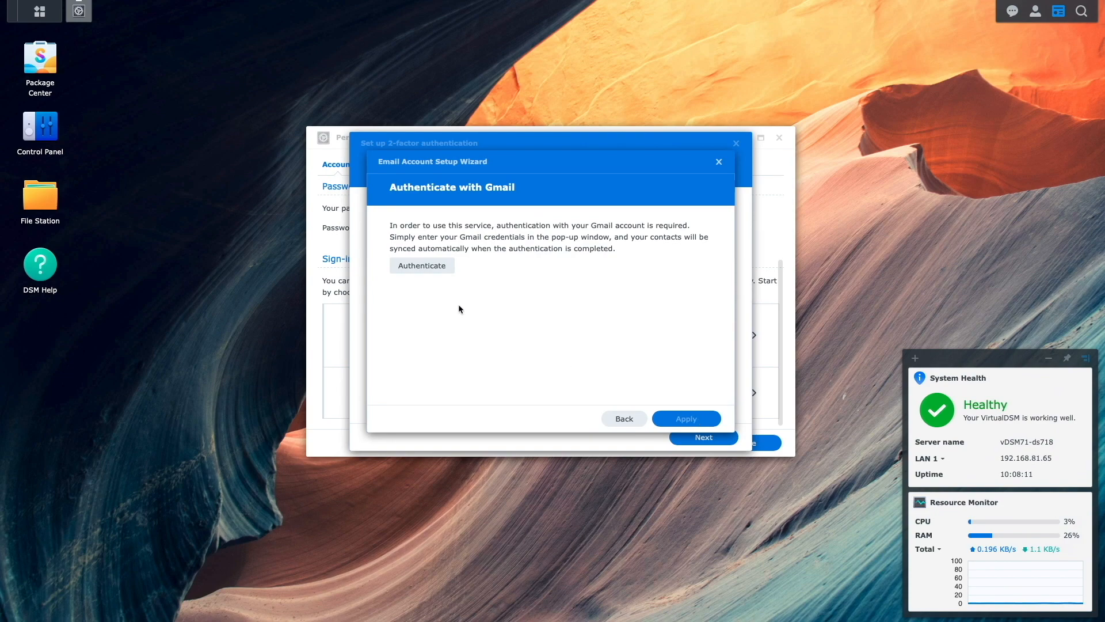
{"action": "left_click", "coordinate": [429, 268]}
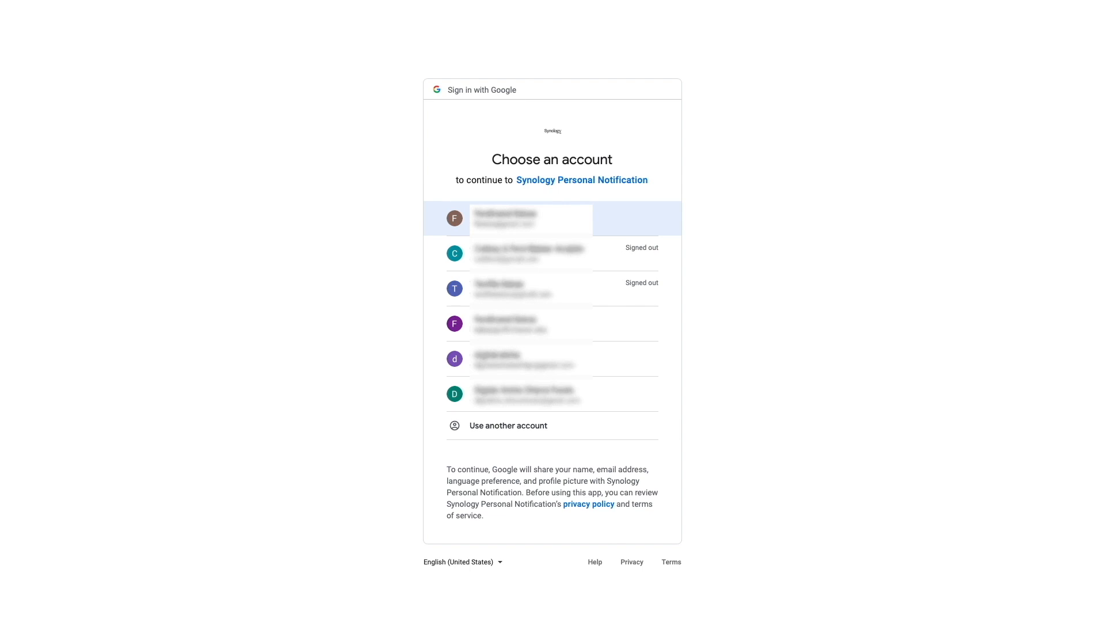
Choose the Google account, allow Synology Personal Notification access, and agree to the SynoMail redirect.
{"action": "left_click", "coordinate": [488, 222]}
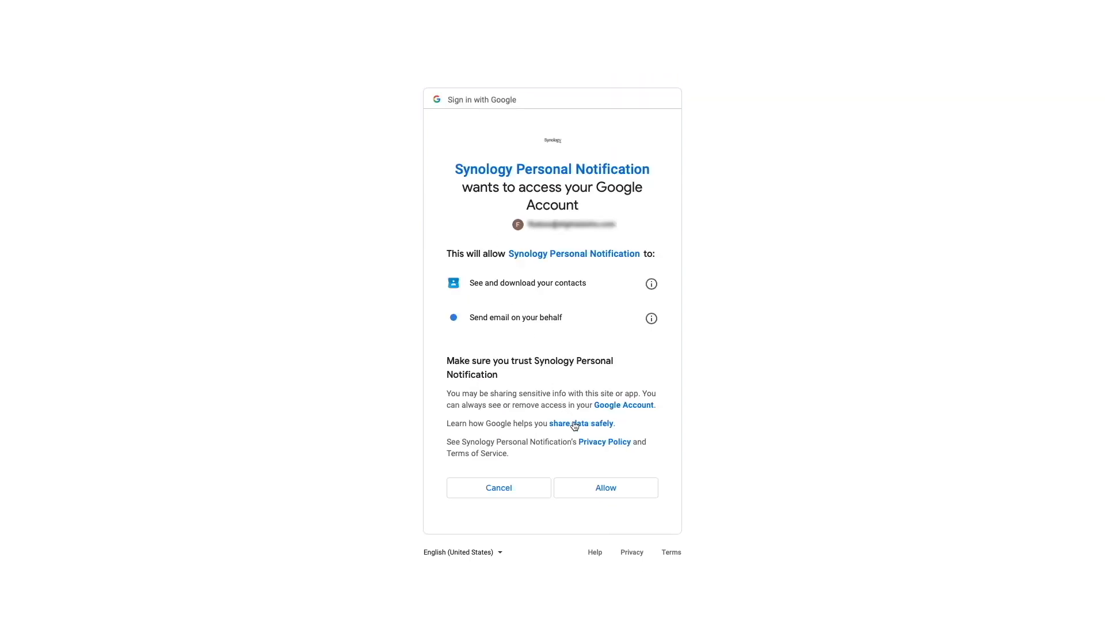
{"action": "left_click", "coordinate": [610, 488]}
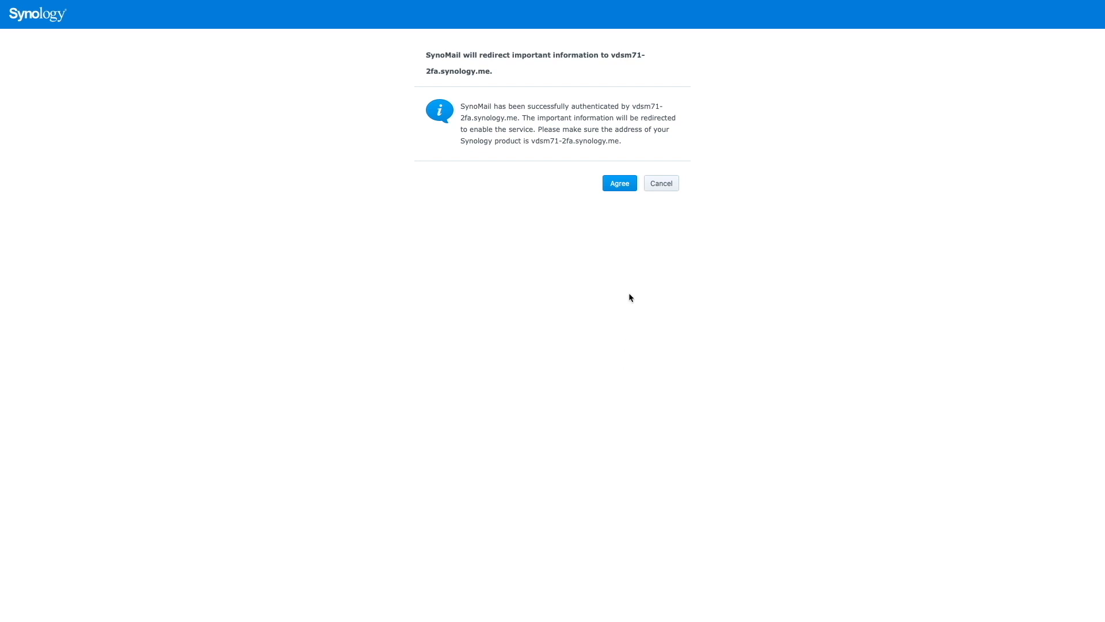
{"action": "left_click", "coordinate": [628, 184]}
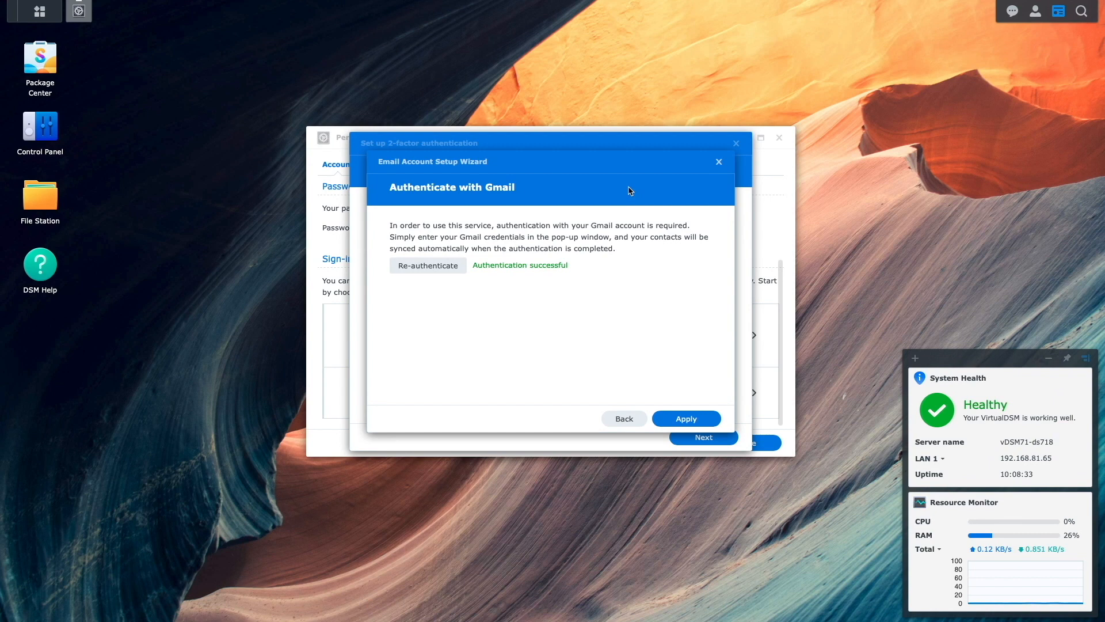
Apply the Gmail sender, enter the backup e-mail address, and finish the 2FA wizard.
{"action": "left_click", "coordinate": [693, 423]}
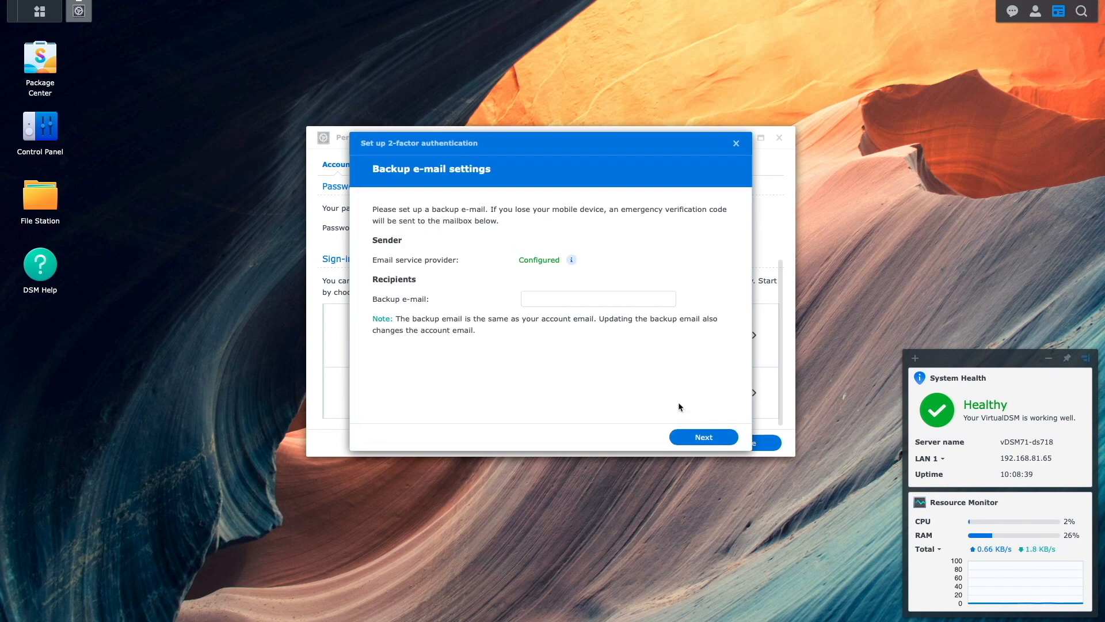
{"action": "left_click", "coordinate": [567, 301]}
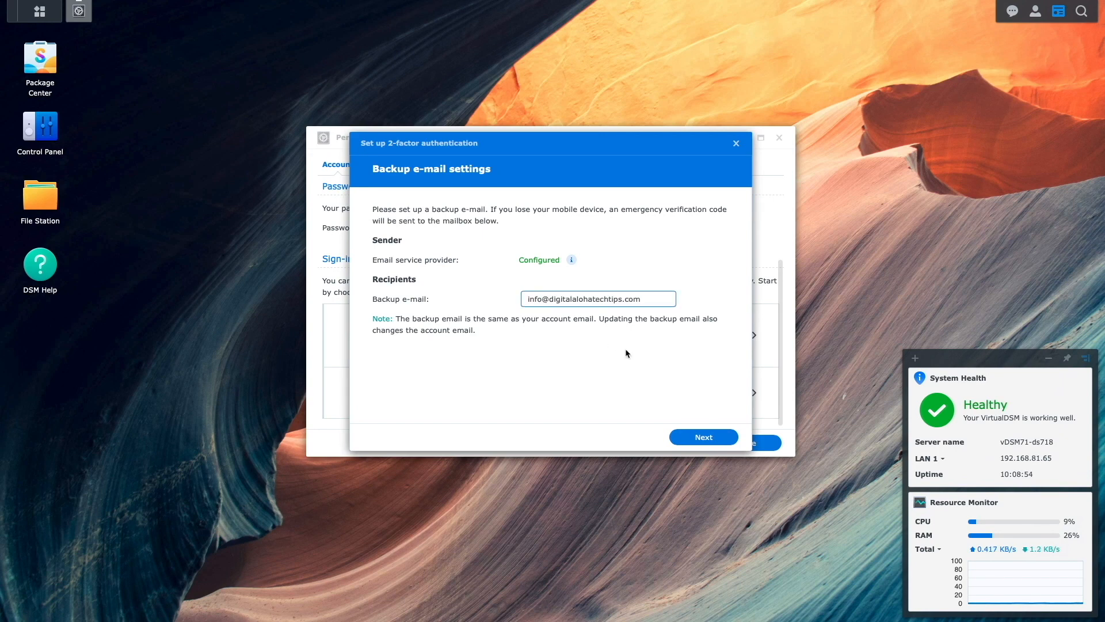
{"action": "left_click", "coordinate": [708, 437]}
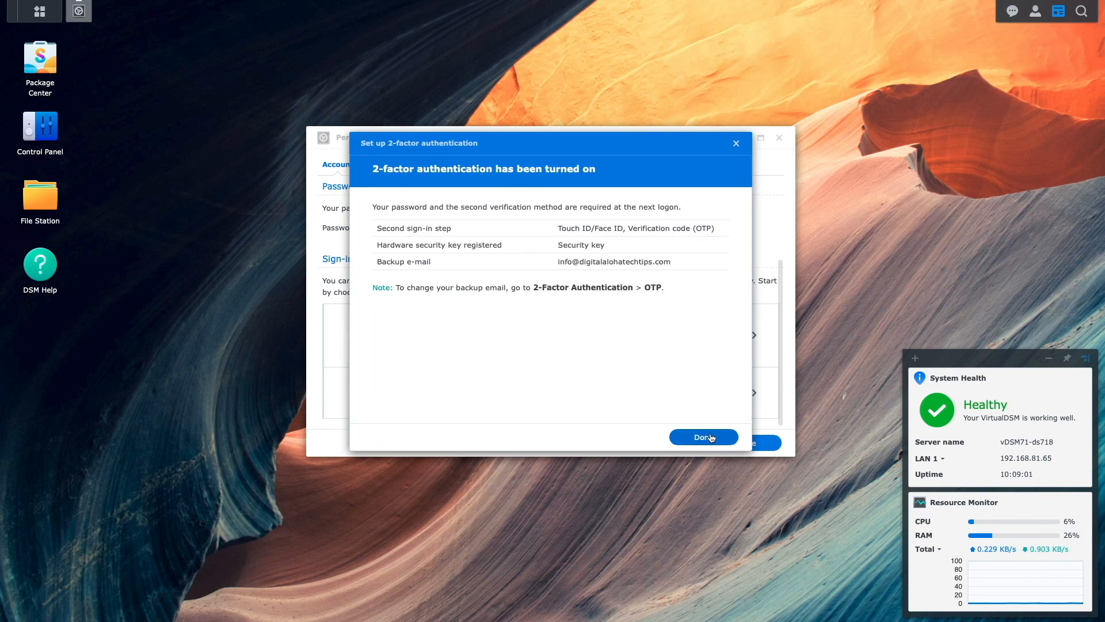
{"action": "left_click", "coordinate": [705, 436]}
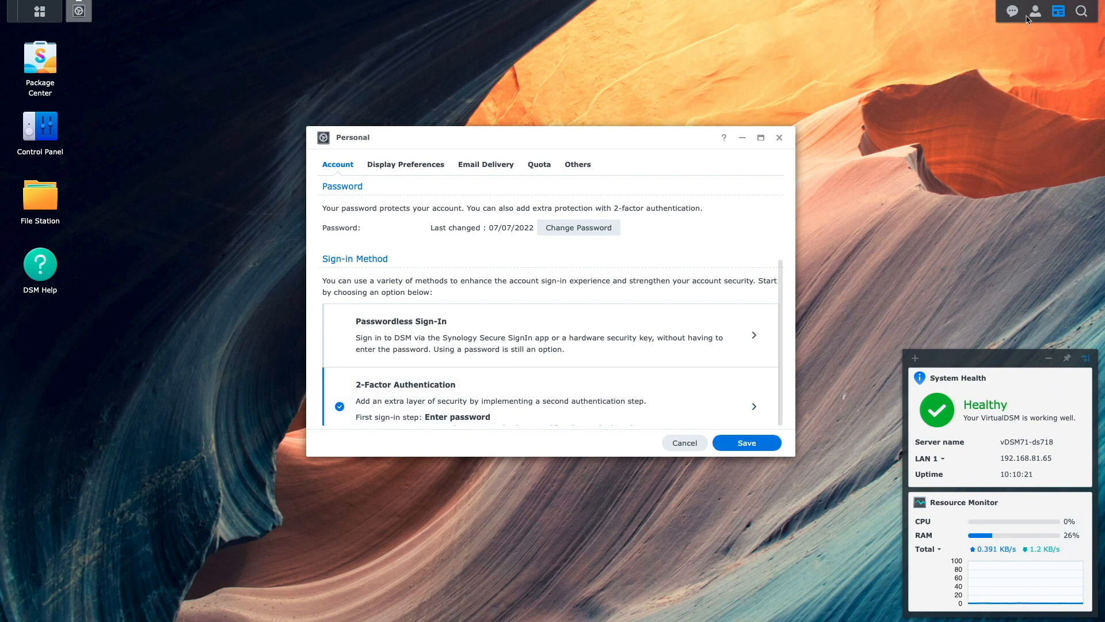
Sign out, sign back in with the admin credentials, and choose hardware security key verification.
{"action": "left_click", "coordinate": [1035, 12]}
{"action": "left_click", "coordinate": [1034, 161]}
{"action": "type", "text": "dsa"}
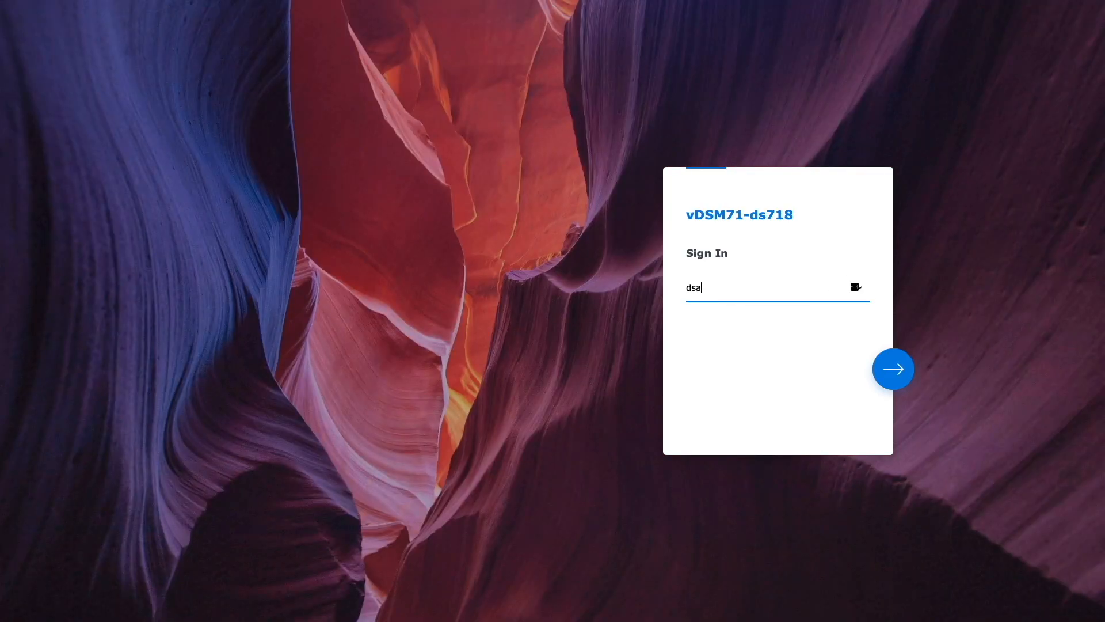
{"action": "type", "text": "dmin"}
{"action": "key", "text": "Return"}
{"action": "type", "text": "***"}
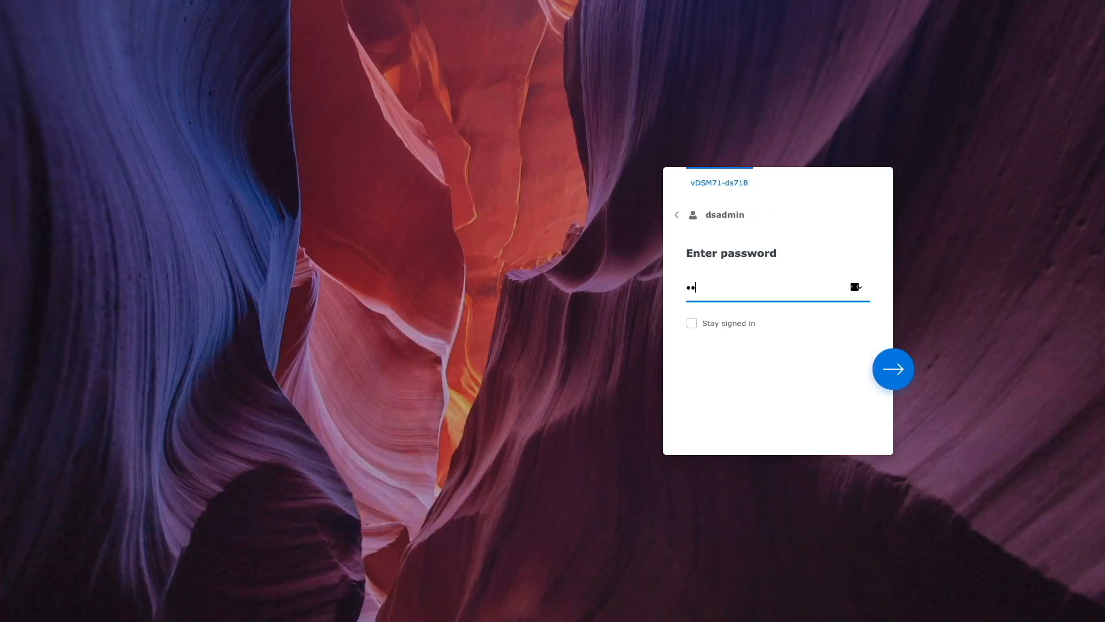
{"action": "type", "text": "*******"}
{"action": "key", "text": "Return"}
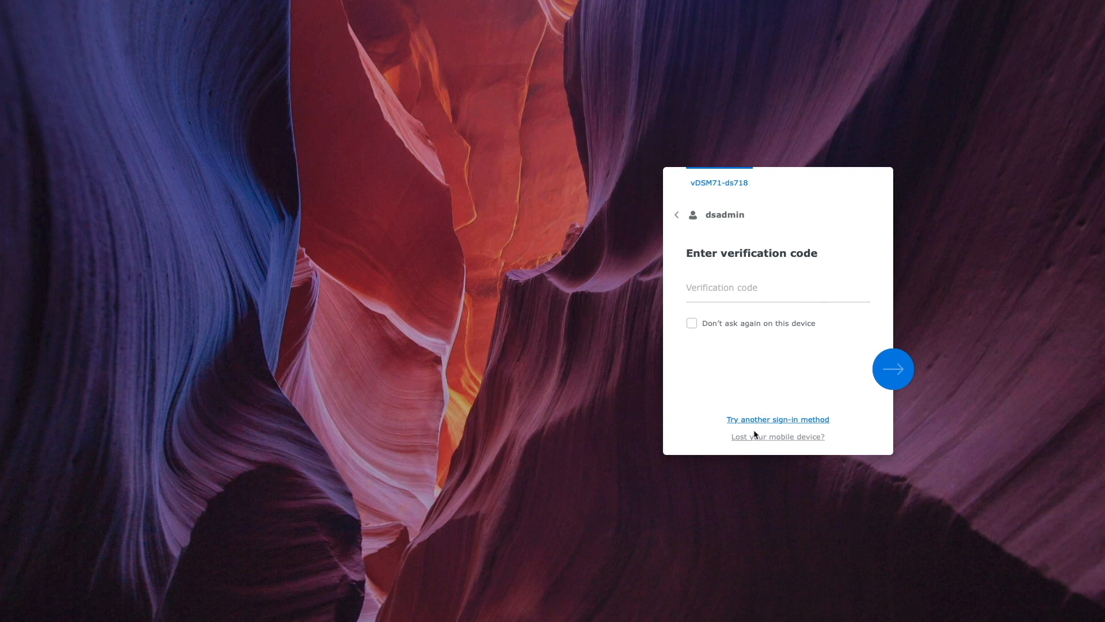
{"action": "left_click", "coordinate": [767, 420]}
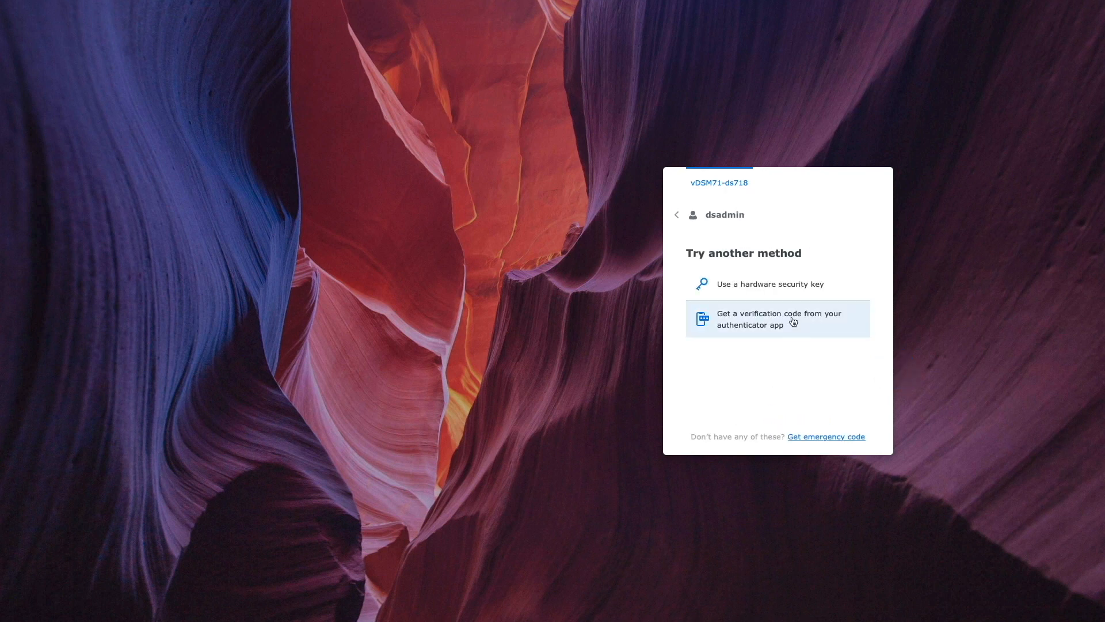
{"action": "left_click", "coordinate": [768, 286]}
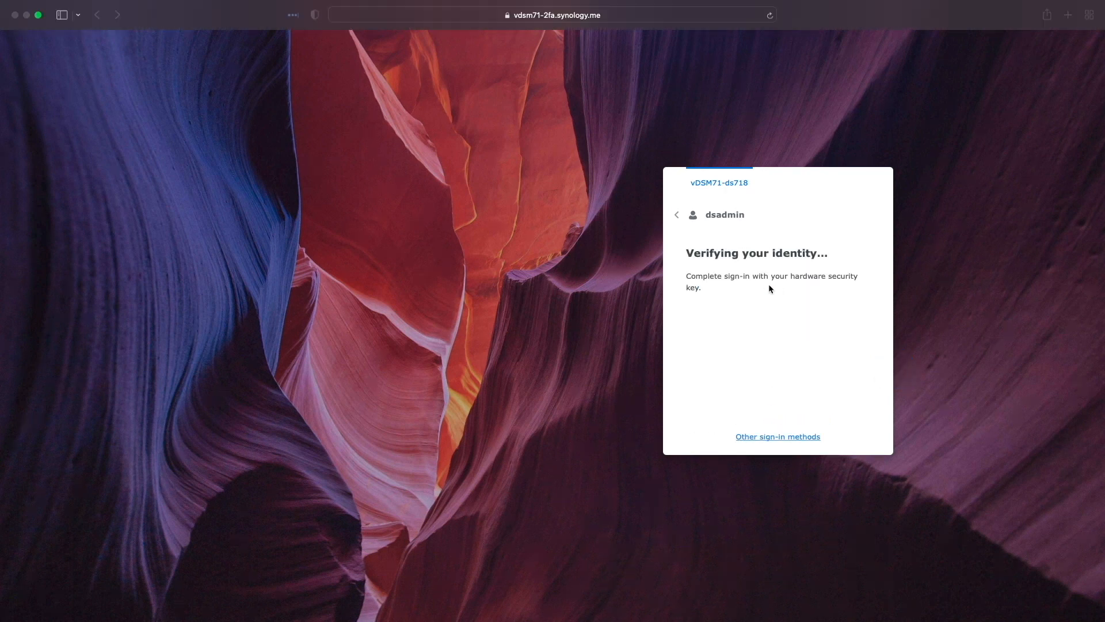